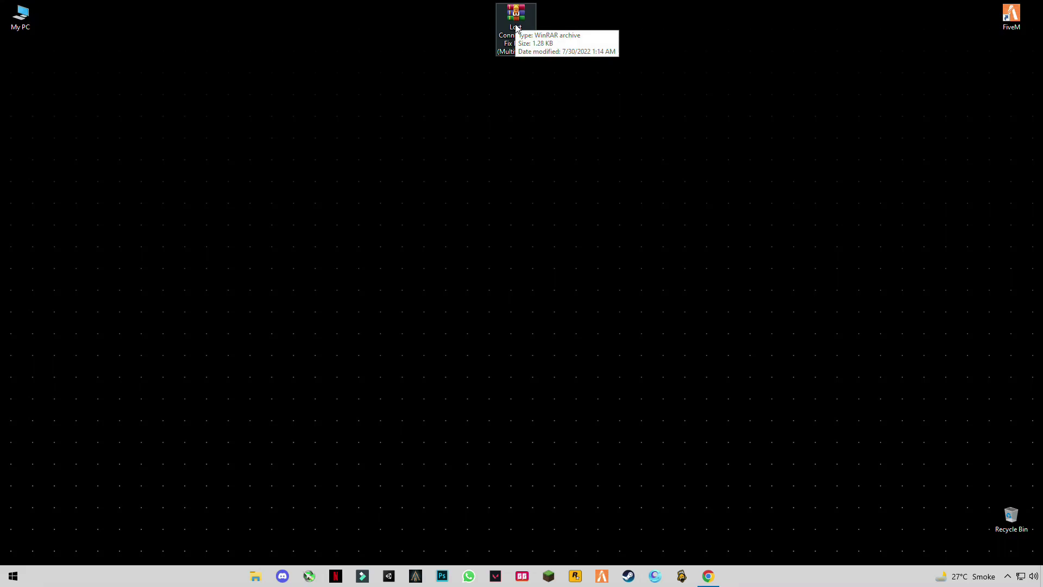
- Extract the Lost Connection Fix Pack (Multiversus) archive onto the desktop with Extract Here
left_click_drag(515, 22, 474, 69)
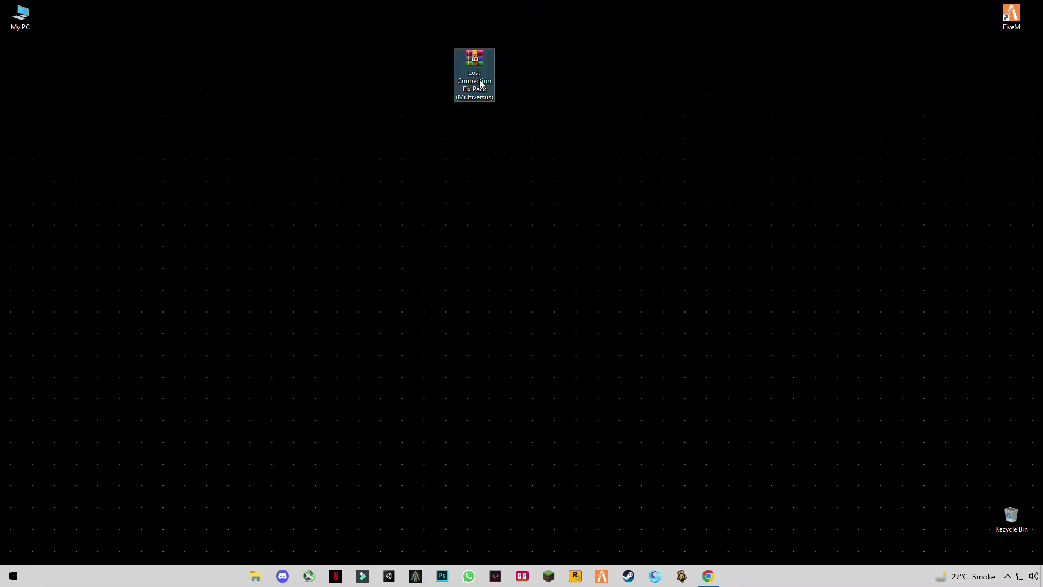
left_click(500, 25)
left_click_drag(512, 31, 435, 103)
right_click(480, 77)
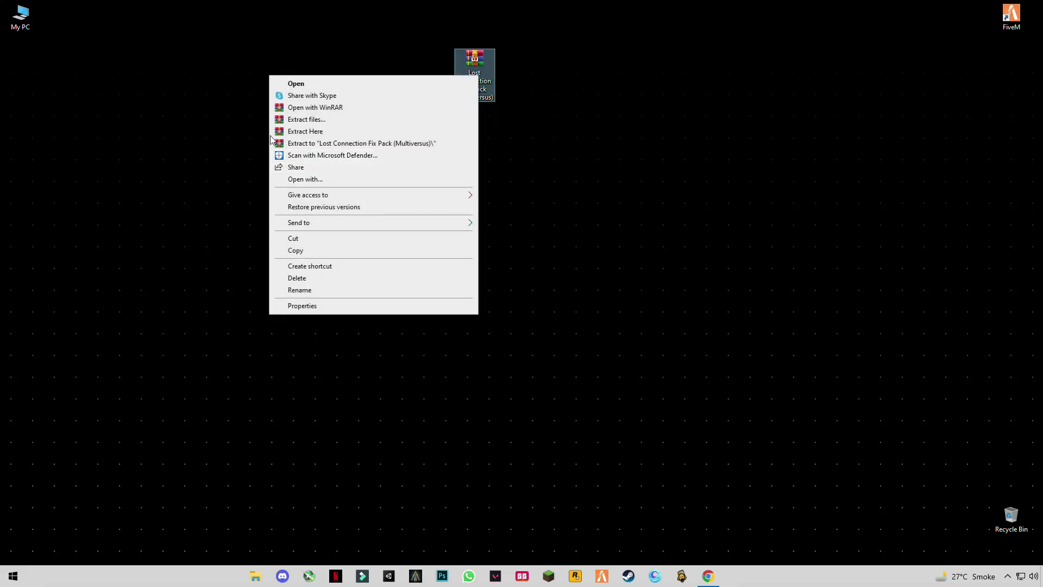
left_click(291, 132)
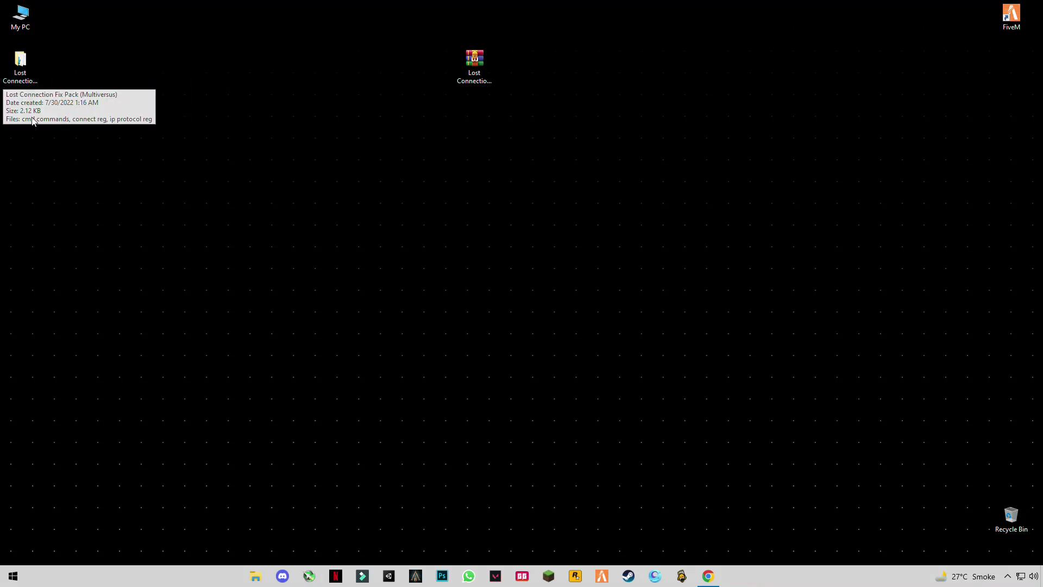
- Open Change adapter options from the Ethernet page of Network & Internet settings
right_click(1021, 576)
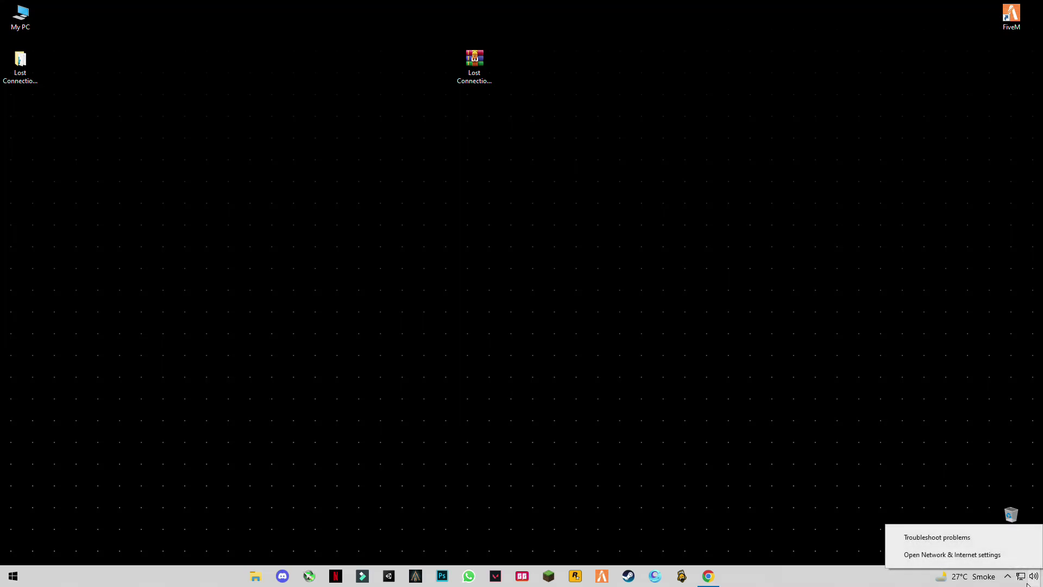
left_click(950, 557)
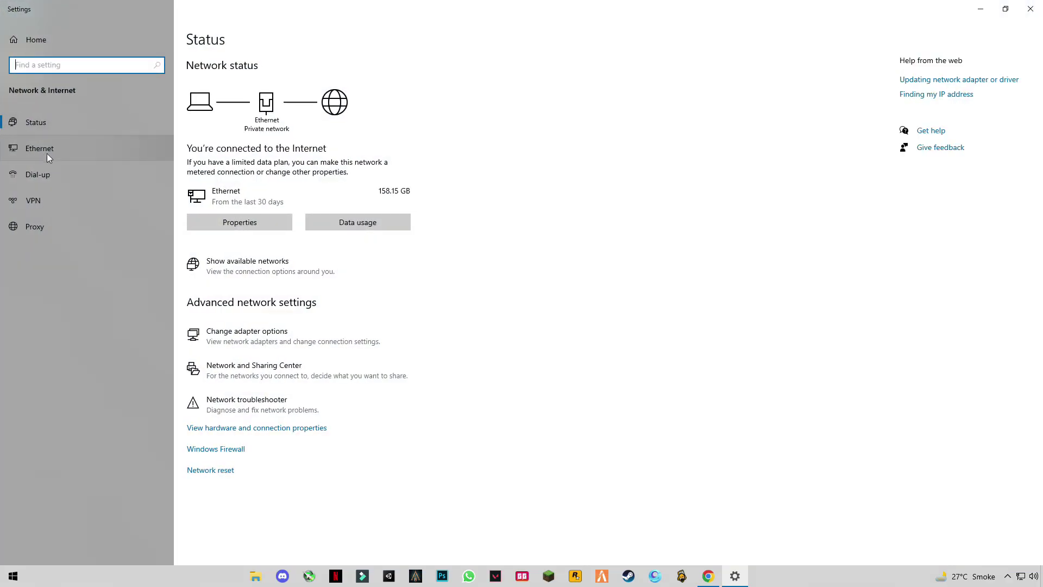
left_click(32, 149)
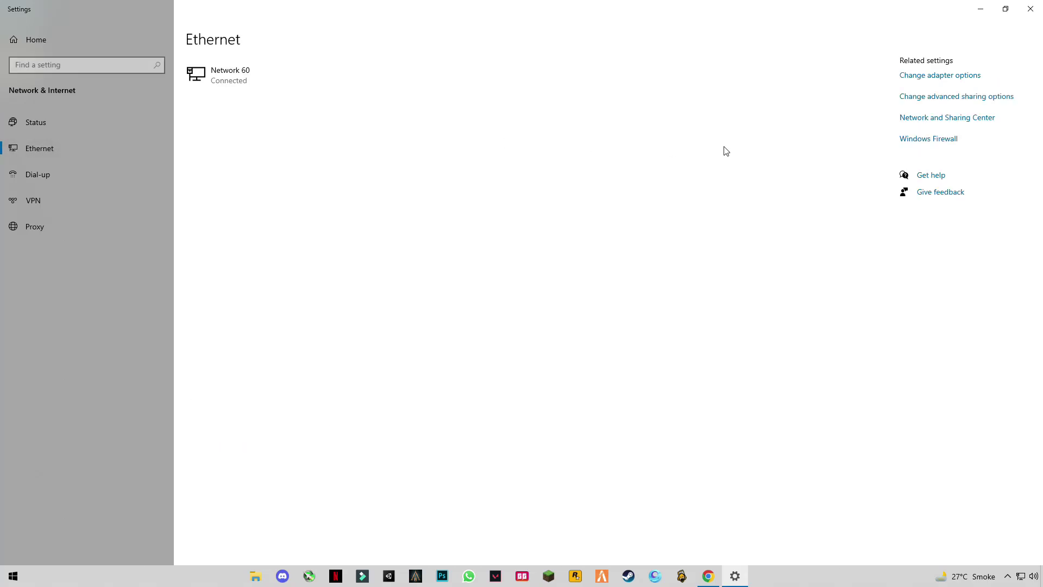
left_click(926, 81)
- Open the Internet Protocol Version 4 (TCP/IPv4) properties of the Ethernet adapter
left_click(39, 71)
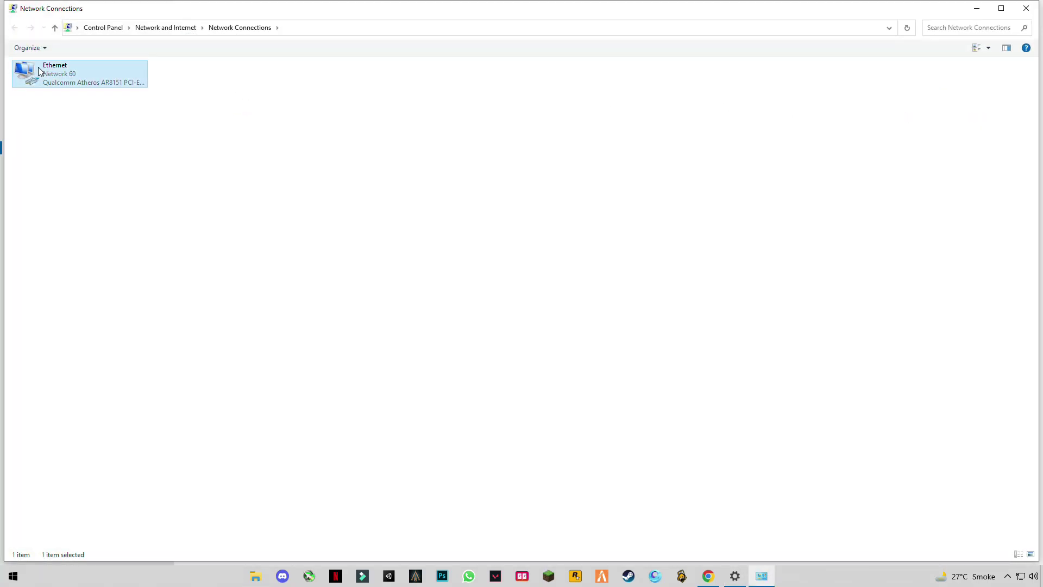
right_click(39, 71)
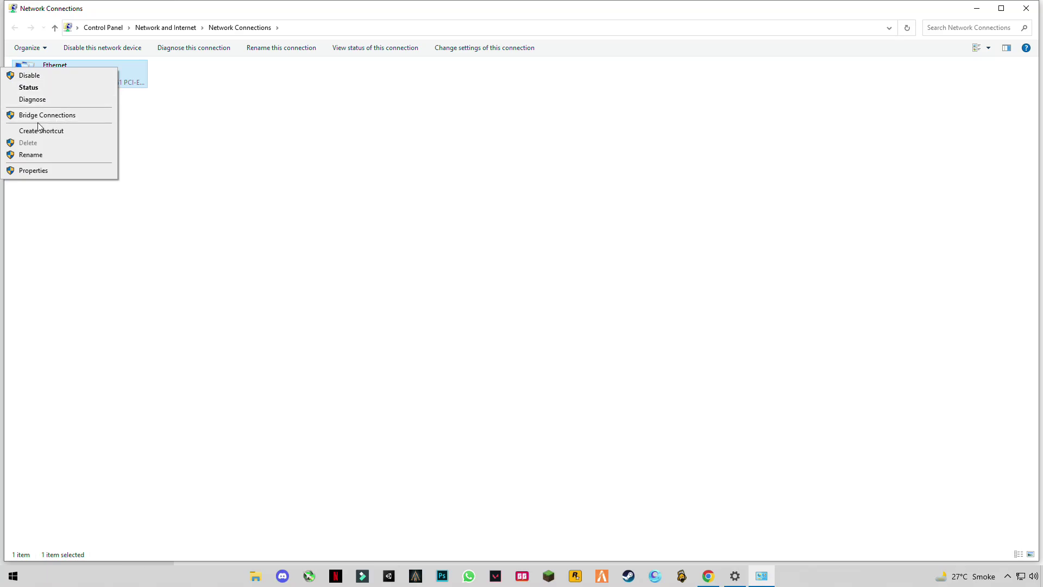
left_click(37, 172)
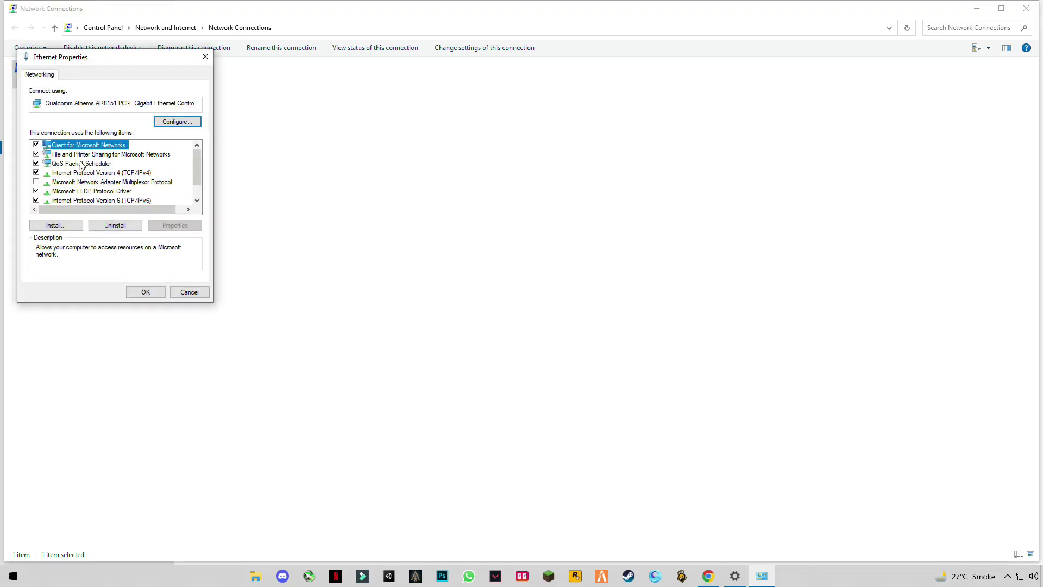
left_click(77, 173)
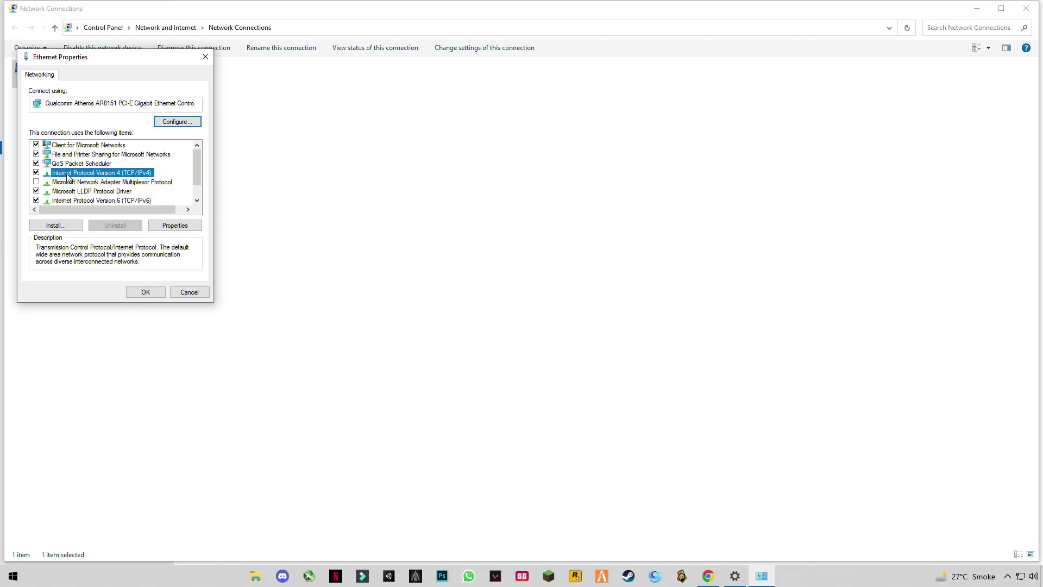
left_click(175, 225)
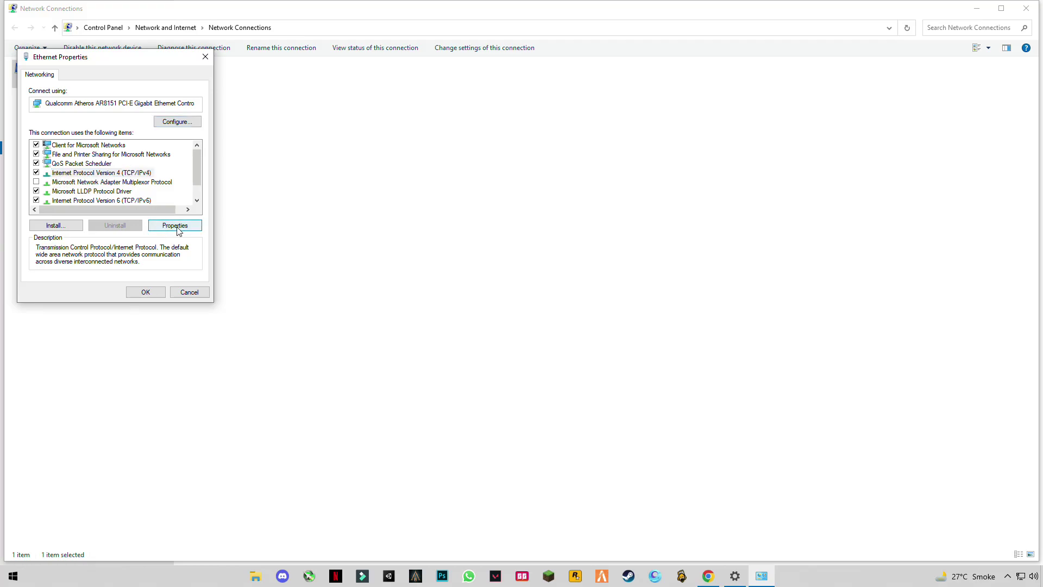
- Set Ethernet's IPv4 DNS servers to 1.1.1.1 and 1.0.0.1, then close the network windows
left_click(56, 251)
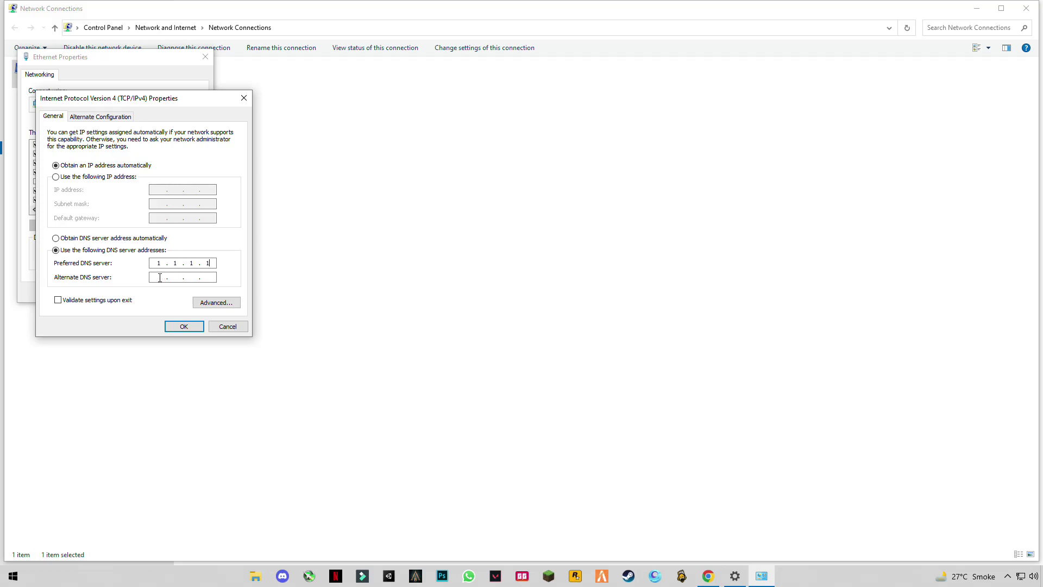
type("0.0.1")
left_click(183, 326)
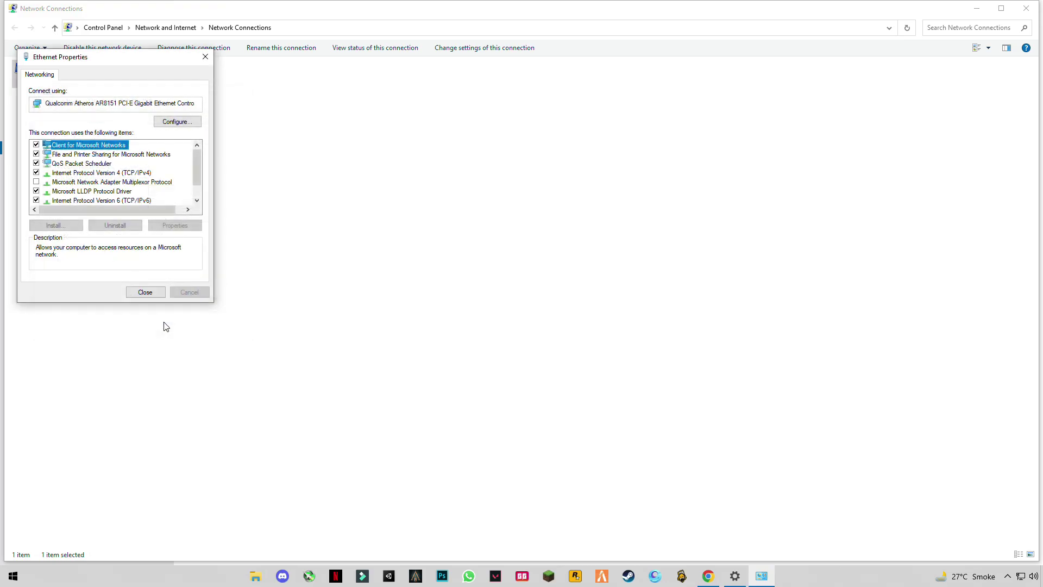
left_click(146, 292)
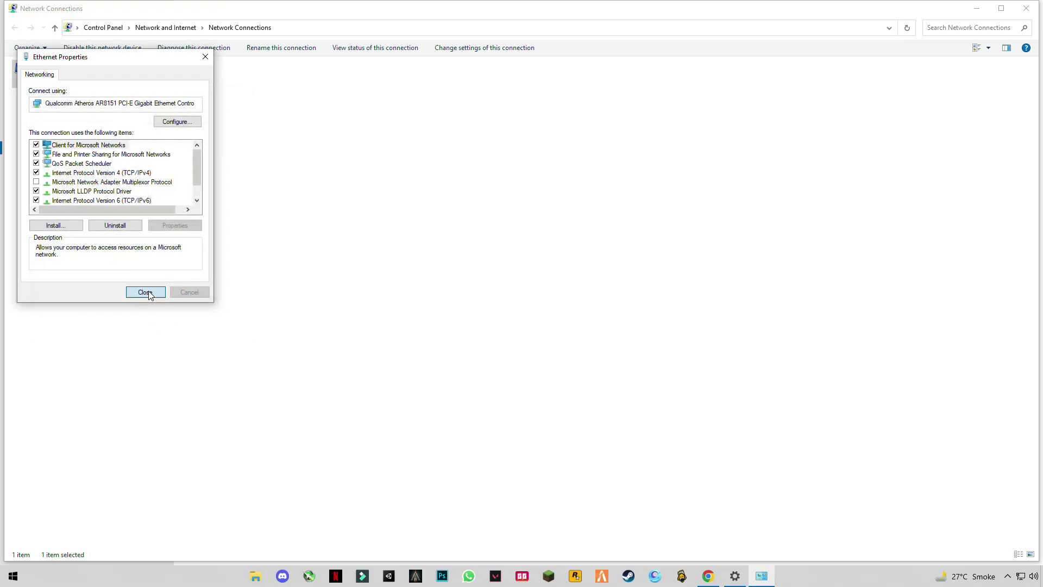
left_click(1028, 7)
- Close Settings and open the extracted Lost Connection Fix Pack folder in File Explorer
left_click(1028, 6)
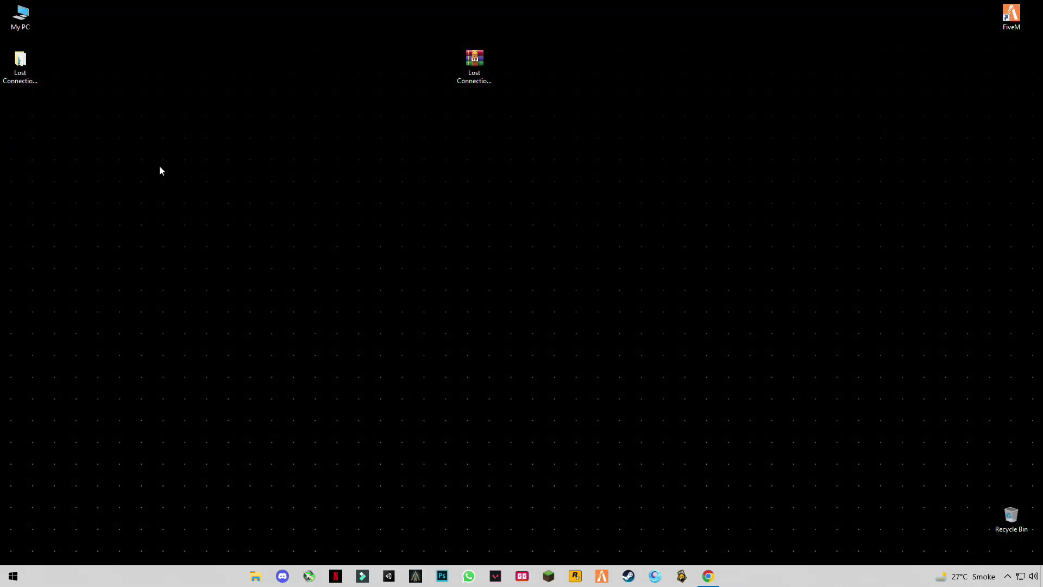
double_click(22, 68)
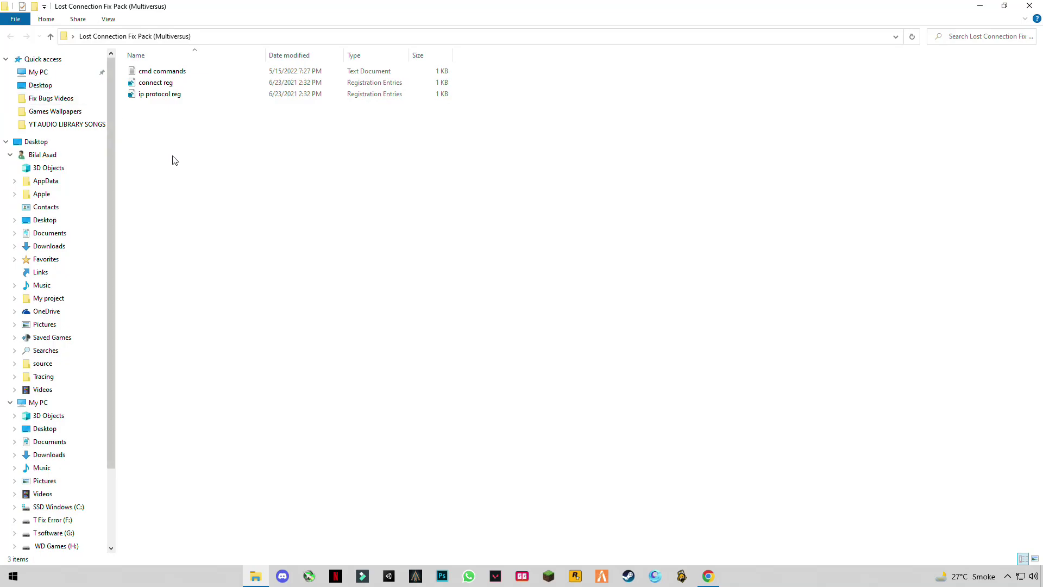
left_click_drag(191, 204, 193, 147)
left_click(13, 576)
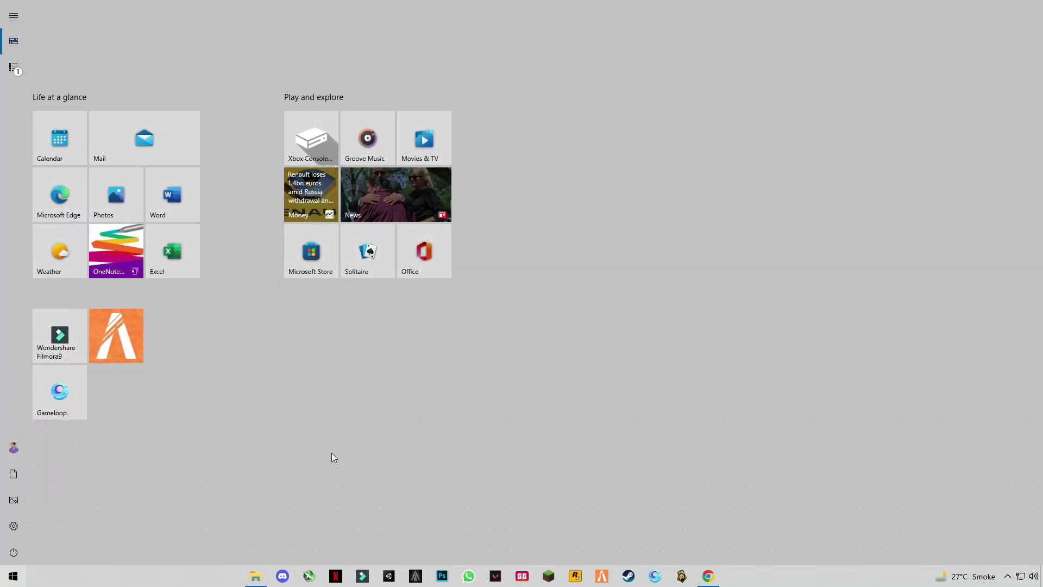
- Search 'cmd' and launch Command Prompt as administrator, approving the permission prompt
type("cm")
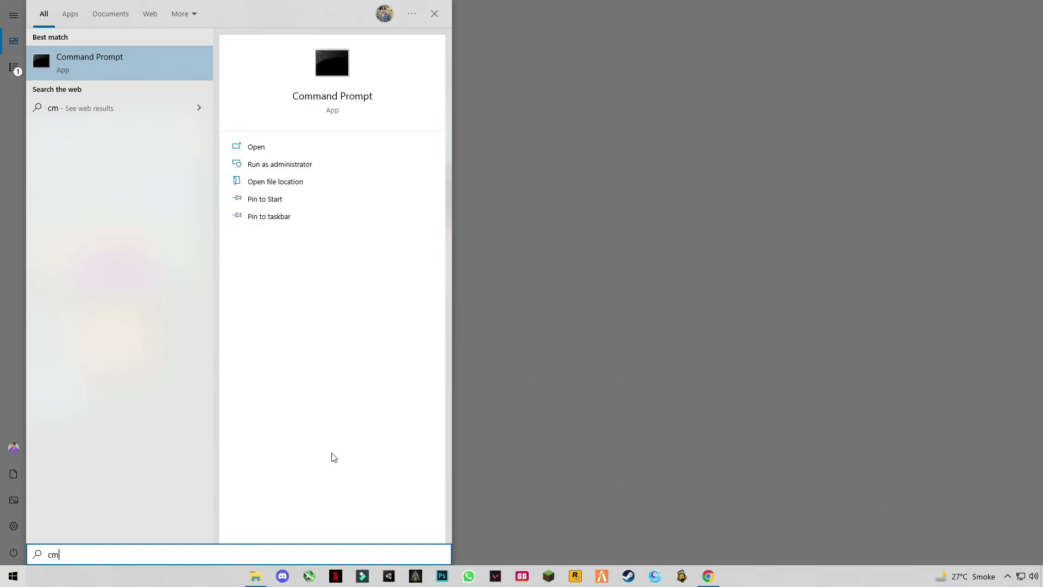
type("d")
right_click(76, 62)
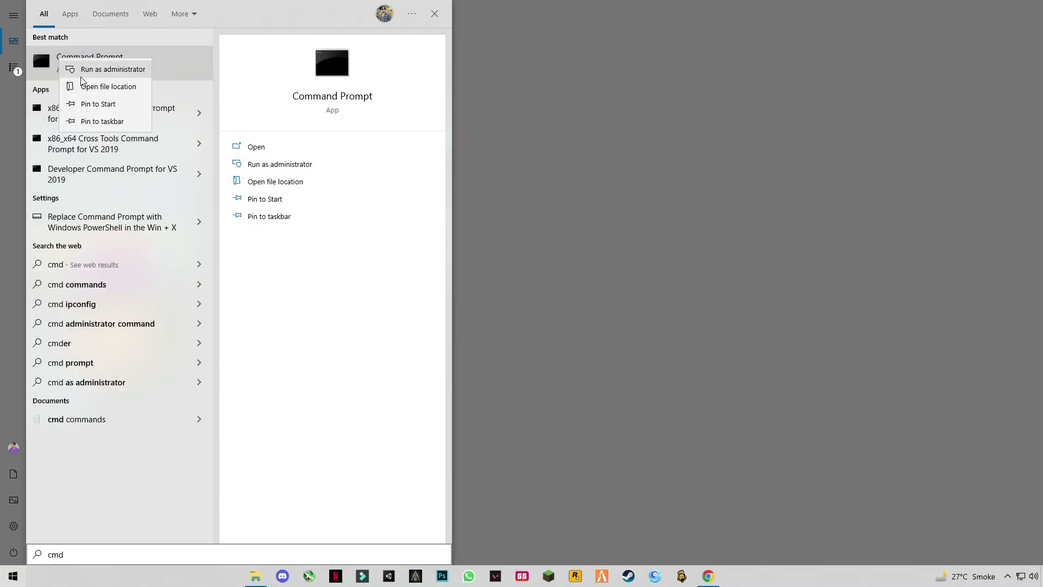
left_click(107, 69)
left_click(482, 358)
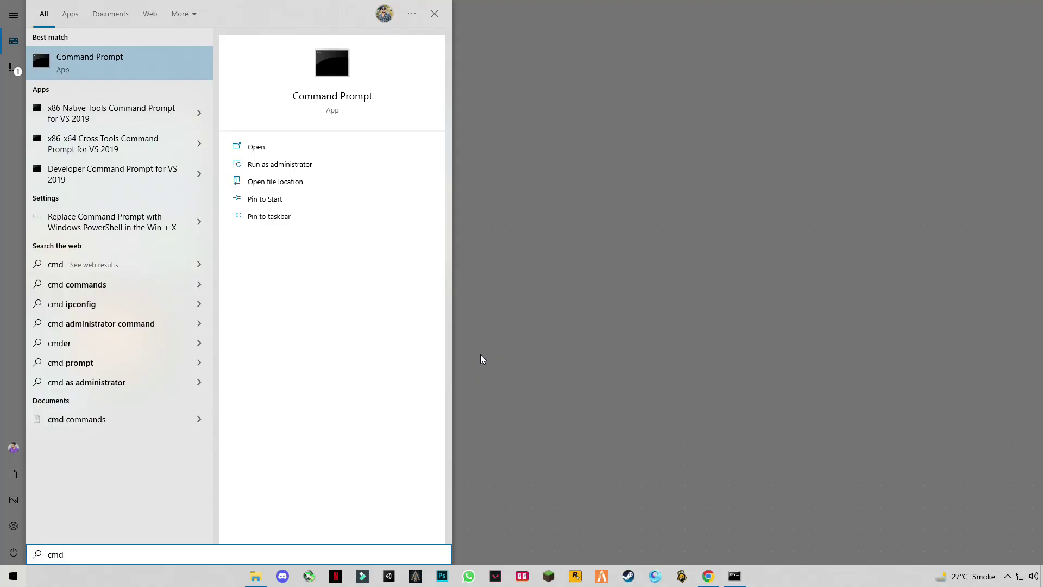
left_click(734, 576)
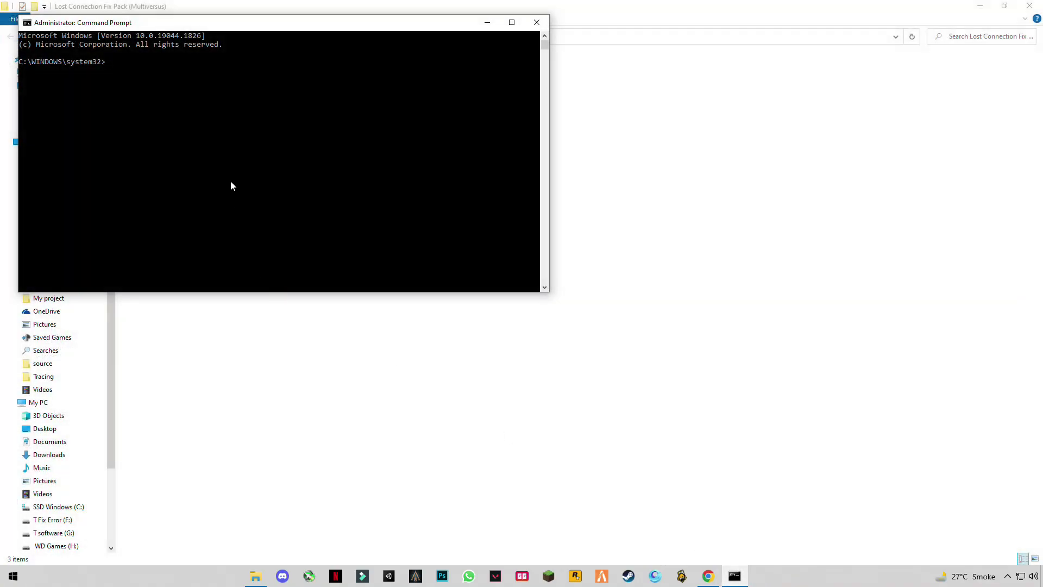
- Copy the powercfg -duplicatescheme line from cmd commands.txt and run it in Command Prompt
left_click_drag(209, 30, 544, 191)
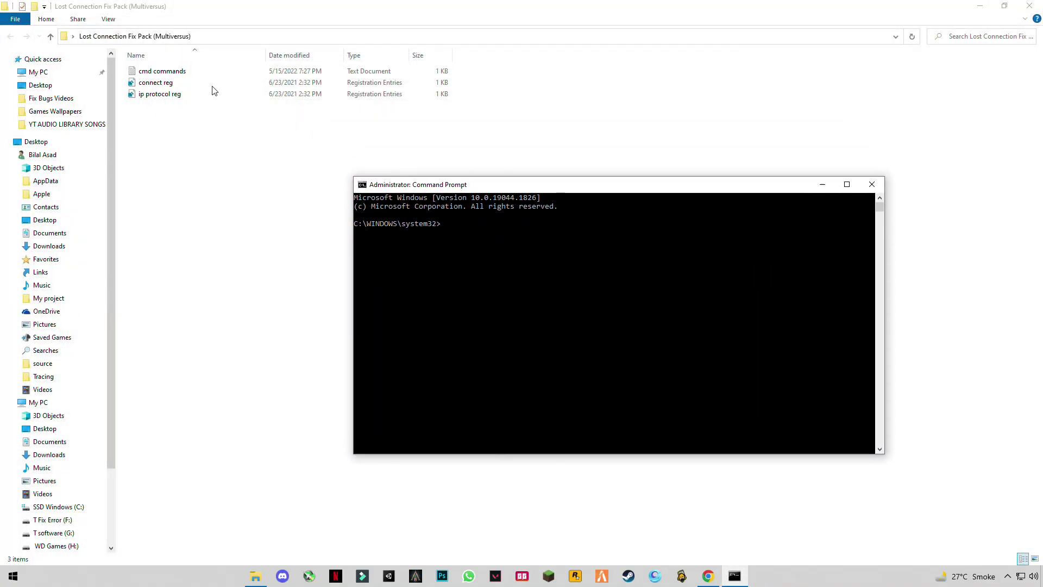
double_click(159, 74)
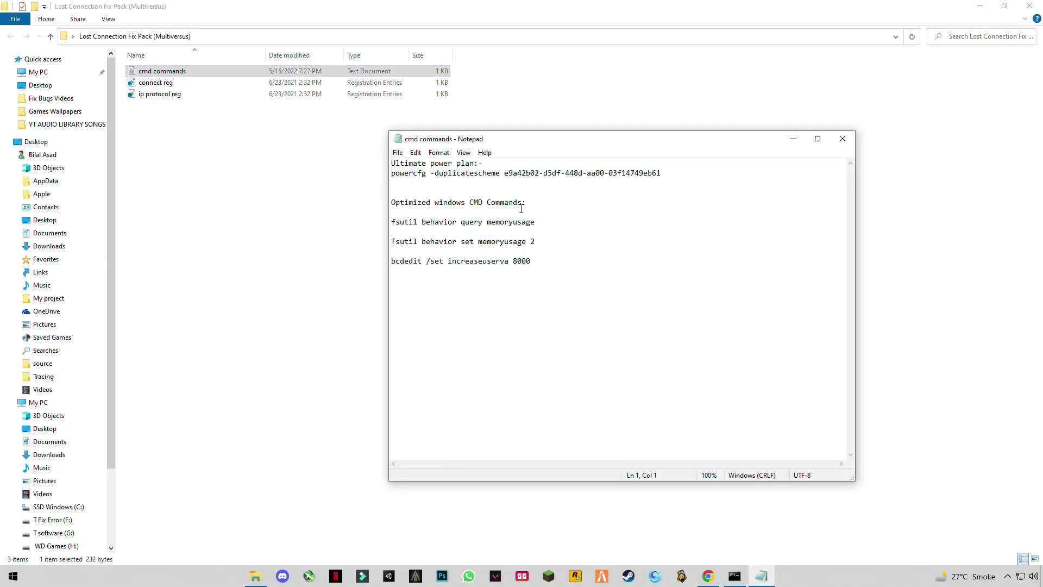
left_click_drag(664, 174, 391, 173)
key("cmd+c")
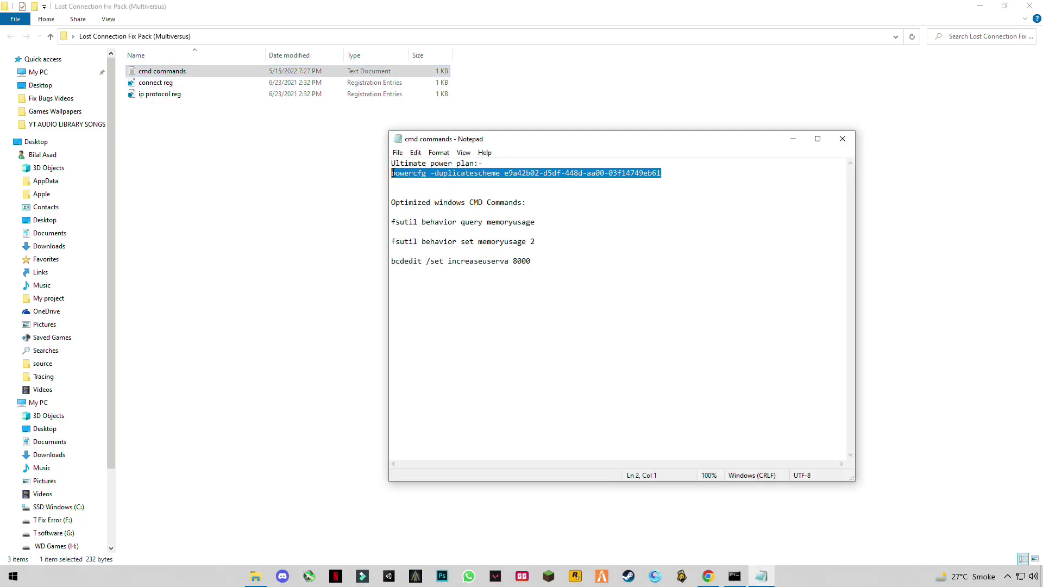
left_click(735, 576)
left_click(516, 261)
right_click(517, 261)
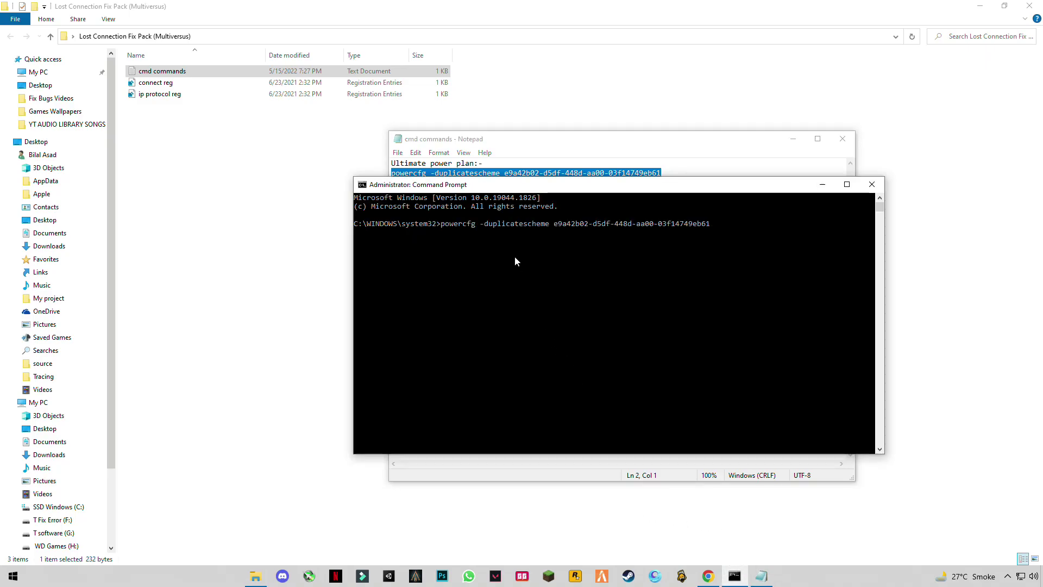
key("Return")
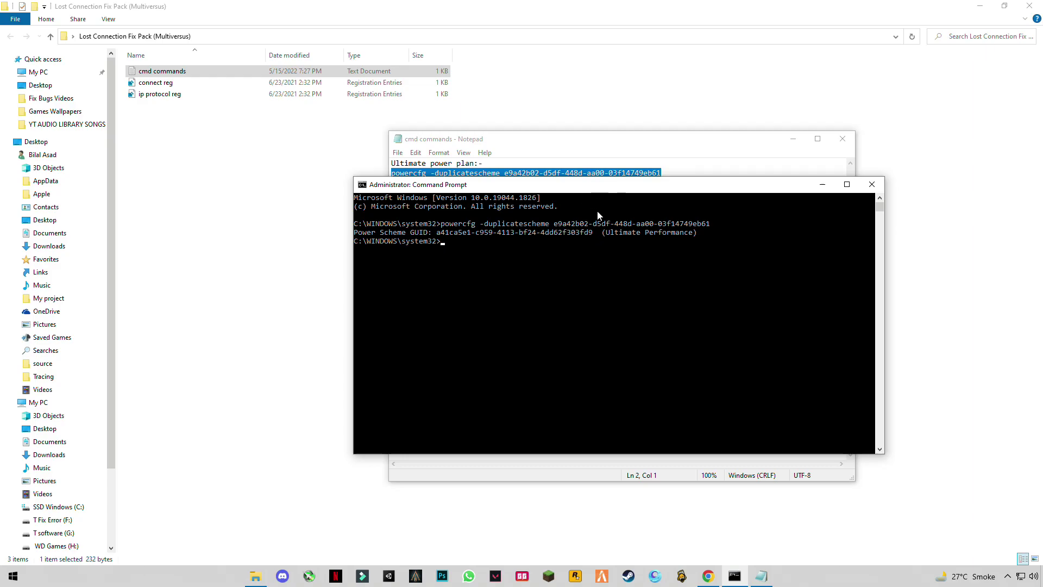
left_click_drag(625, 189, 504, 294)
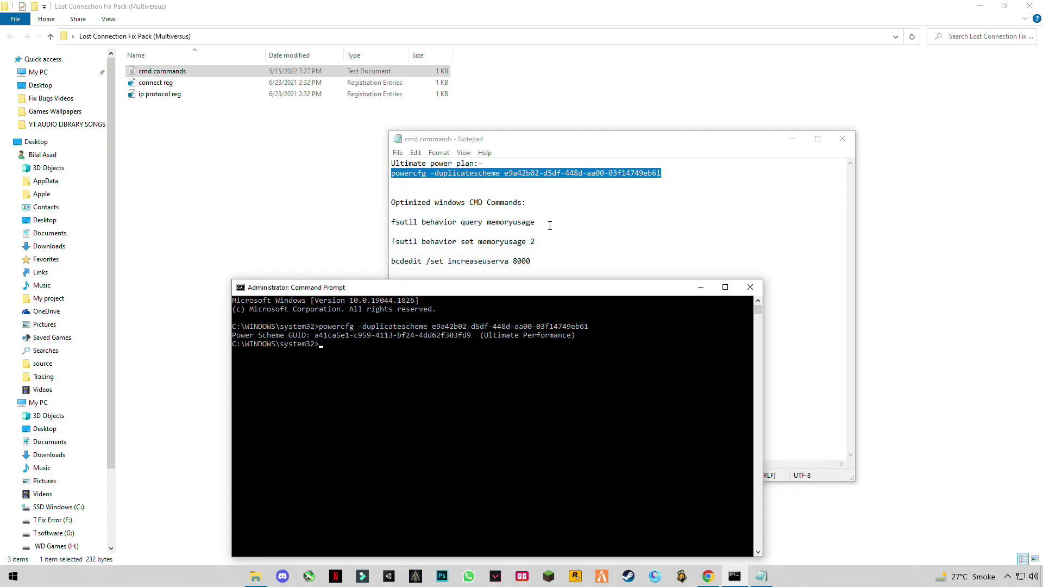
- Paste and run the fsutil memoryusage and bcdedit /set increaseuserva 8000 commands from the notes
left_click_drag(531, 262, 391, 221)
key("cmd+c")
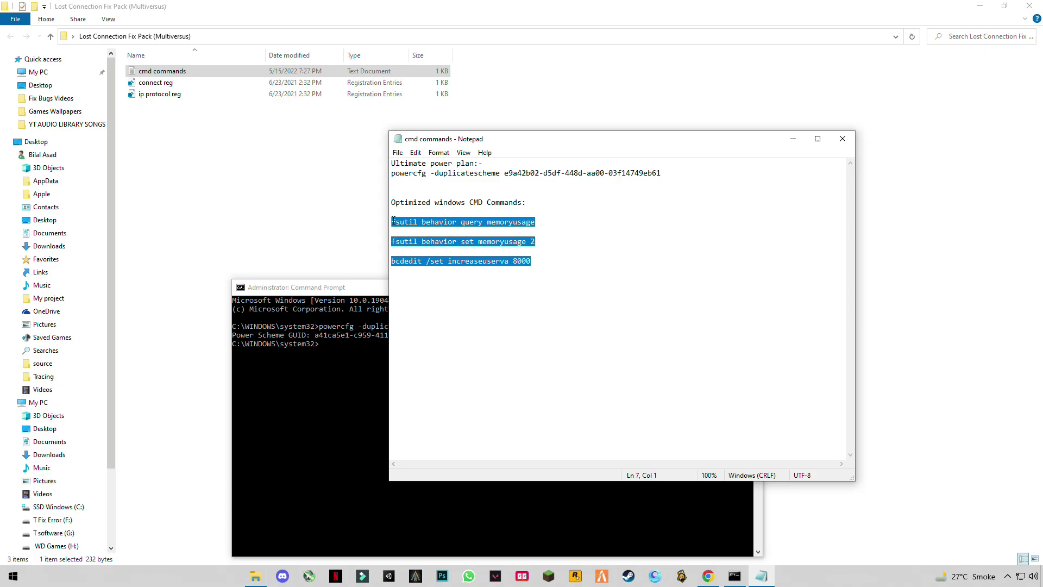
left_click(337, 346)
right_click(334, 349)
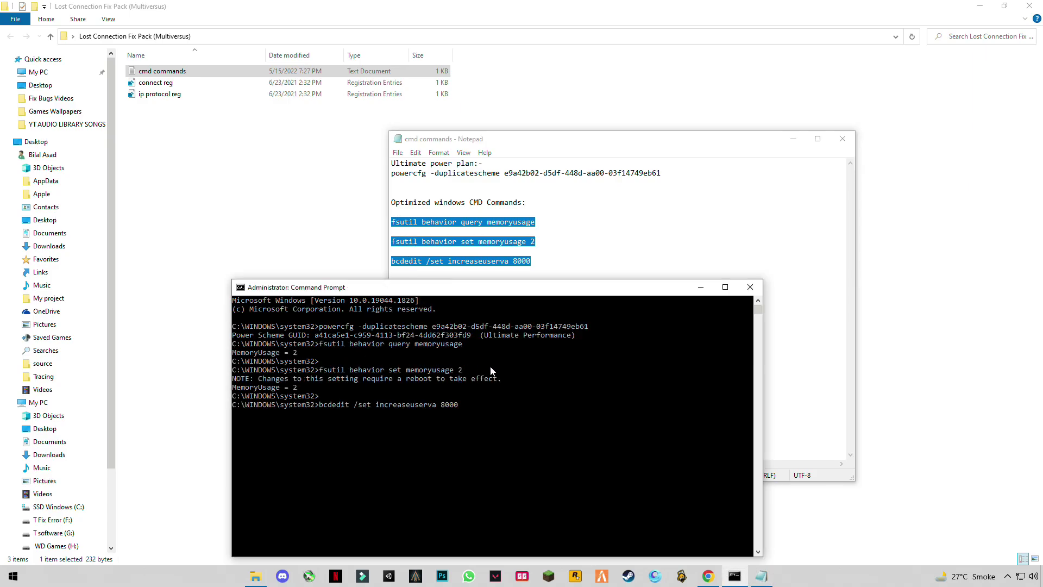
key("Return")
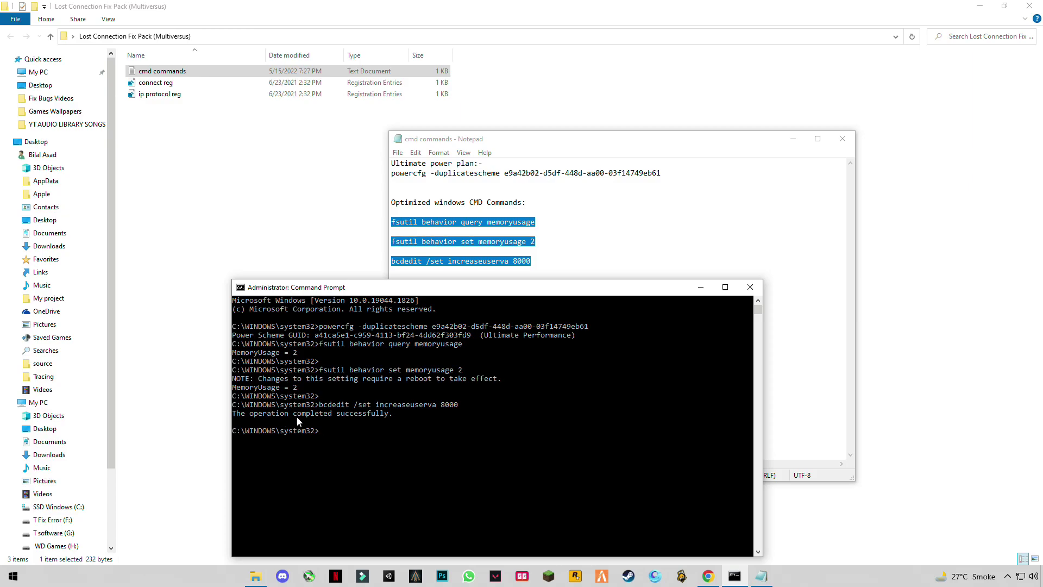
left_click_drag(433, 293, 444, 206)
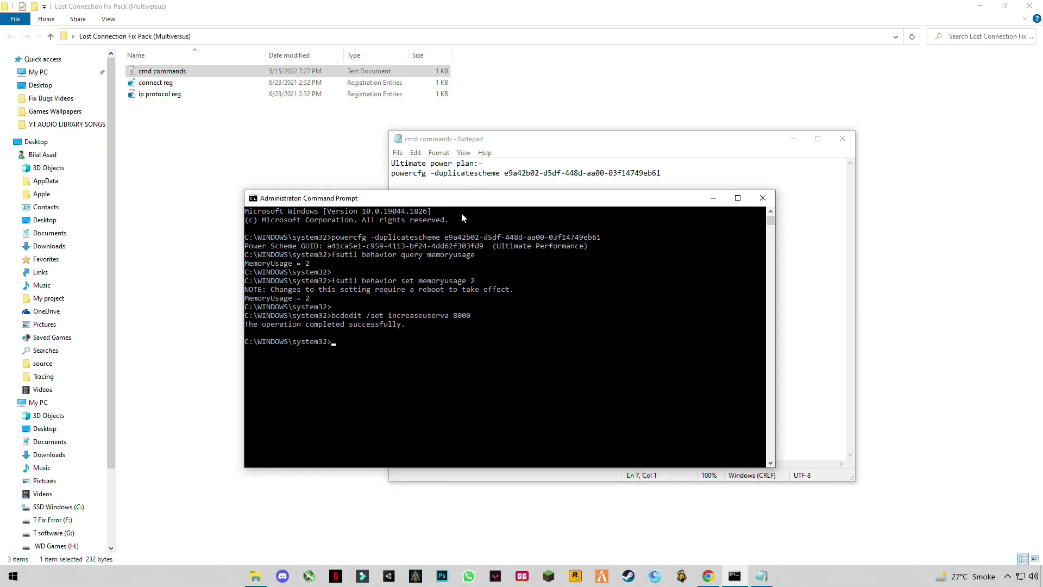
mouse_move(471, 207)
left_mouse_down()
mouse_move(424, 203)
mouse_move(478, 218)
mouse_move(454, 256)
mouse_move(414, 243)
mouse_move(480, 307)
mouse_move(453, 208)
left_mouse_up()
- Close the console and notes, then merge connect reg into the registry
left_click(745, 199)
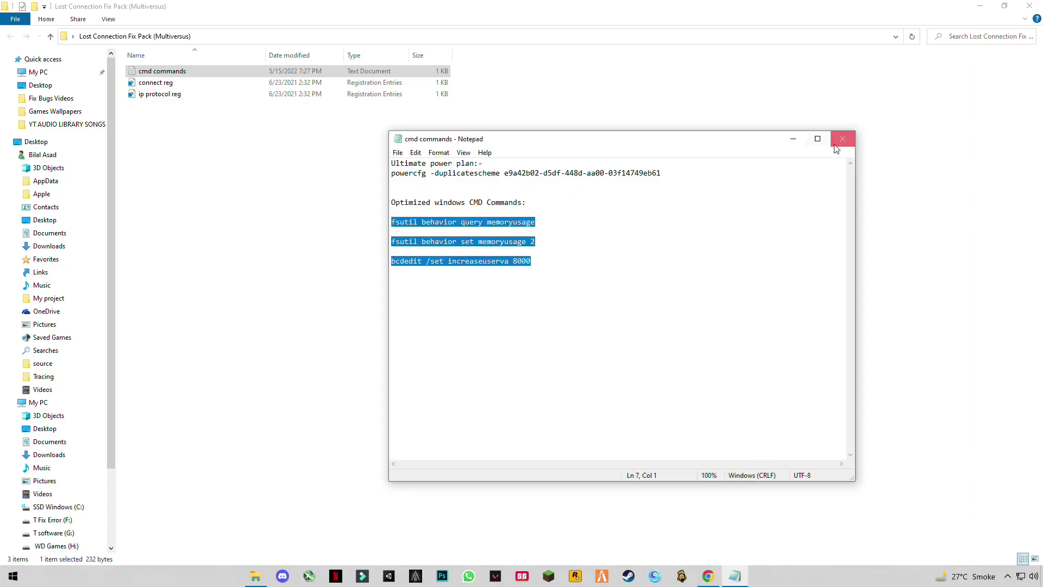
left_click(843, 138)
left_click(252, 165)
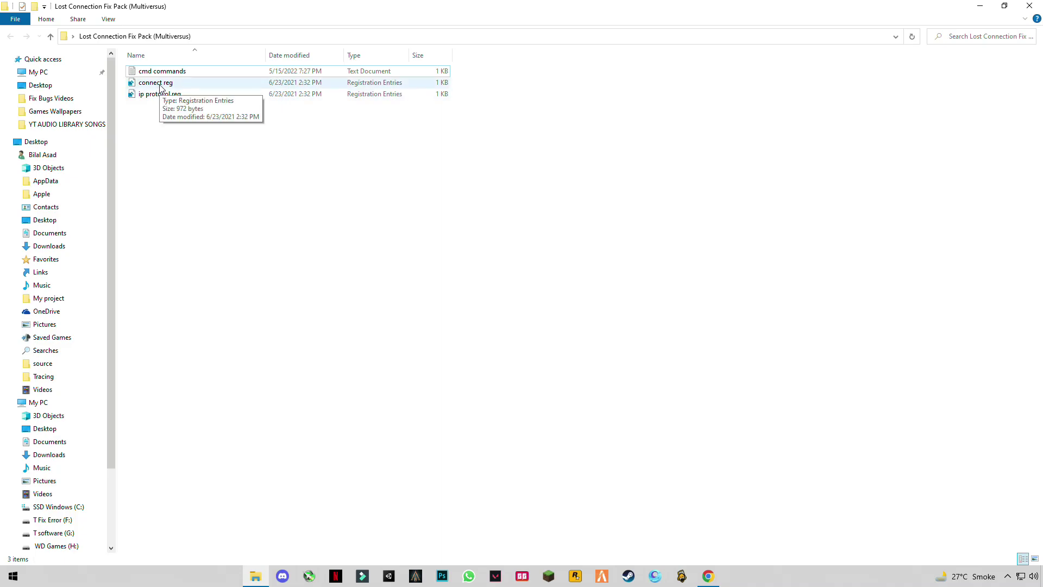
double_click(161, 88)
left_click(466, 354)
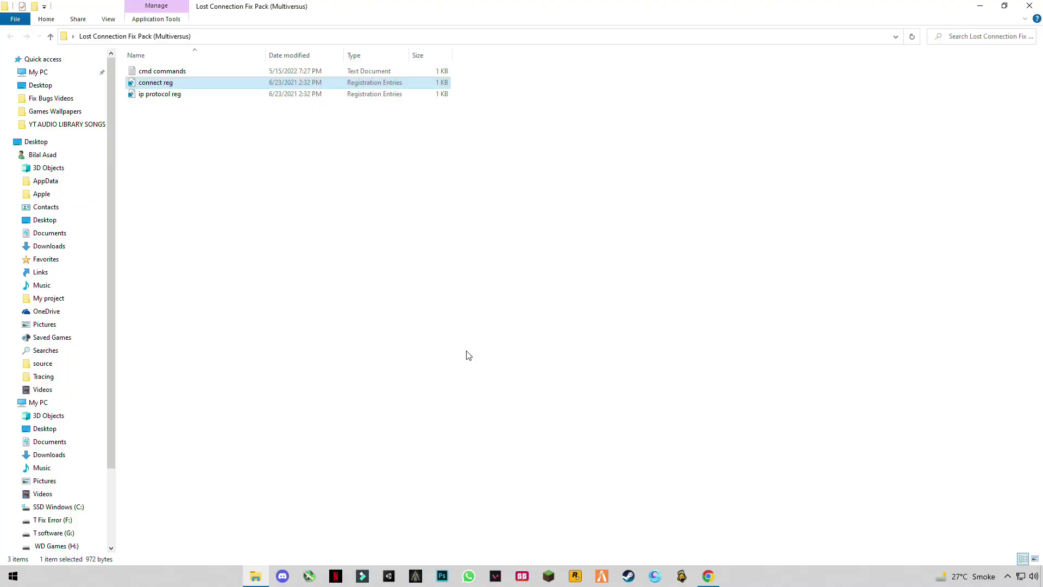
left_click(602, 304)
left_click(647, 288)
- Merge ip protocol reg into the registry and minimize File Explorer
left_click(146, 96)
double_click(146, 97)
left_click(464, 354)
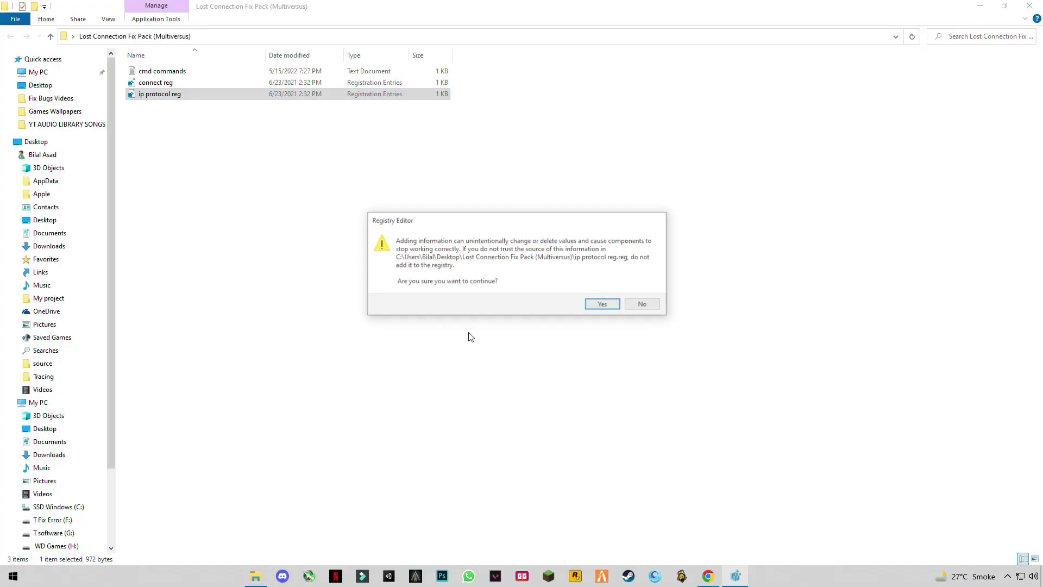
left_click(593, 307)
left_click(644, 288)
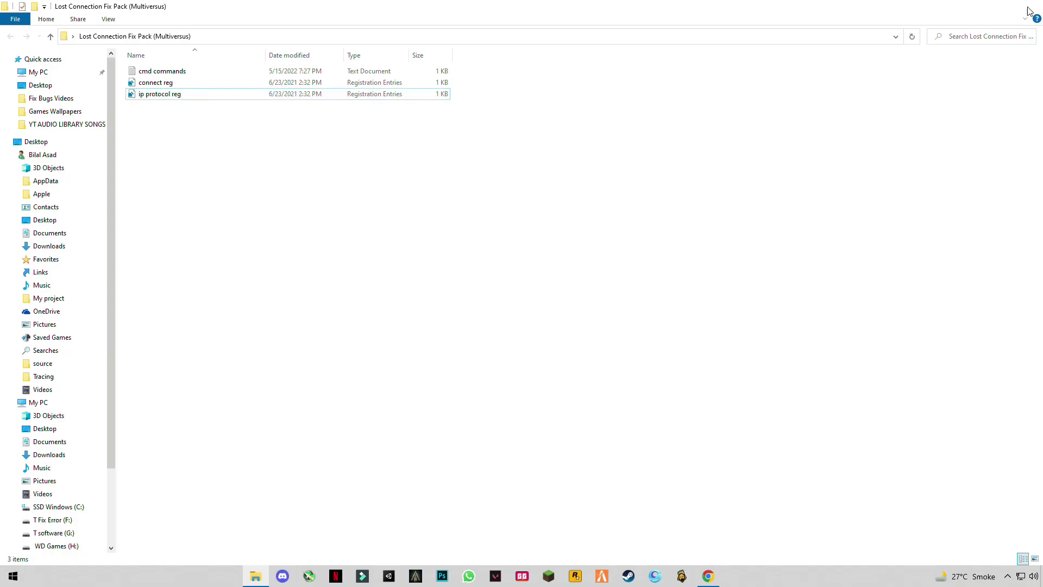
left_click(980, 6)
- Exit Steam from its tray icon, relaunch it, and dismiss the news popup
left_click(1007, 576)
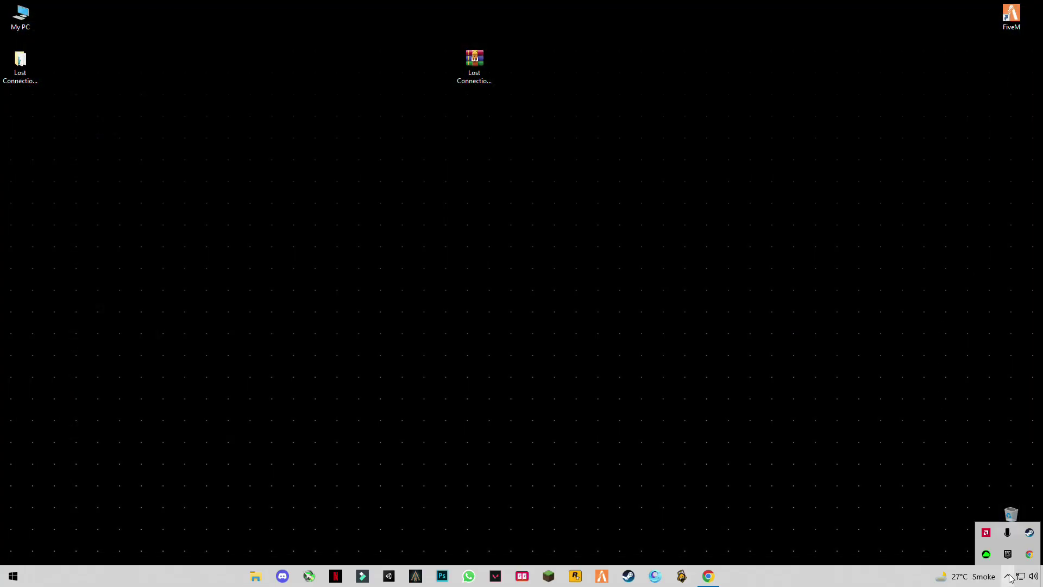
right_click(1029, 532)
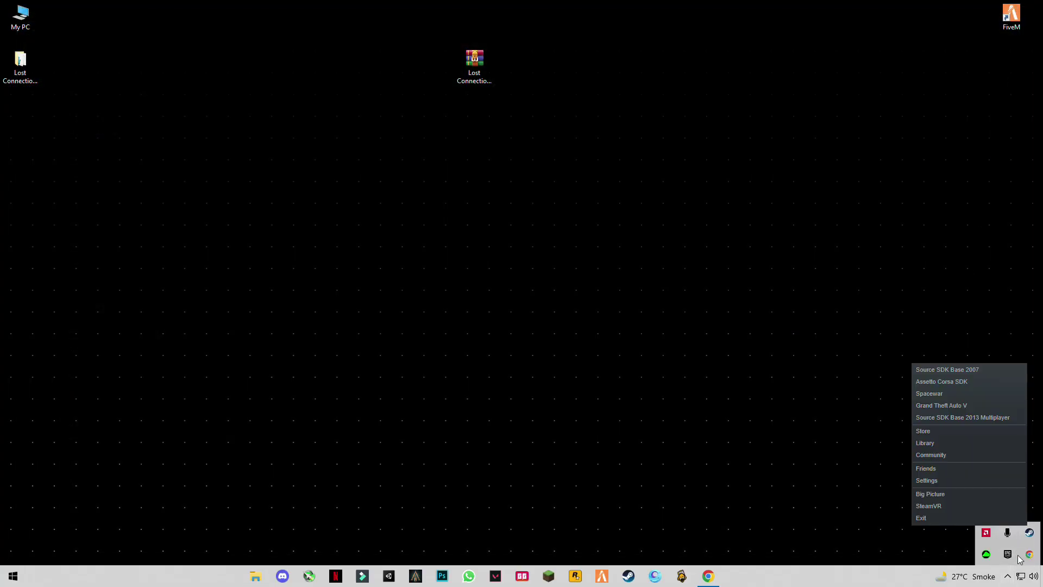
left_click(976, 517)
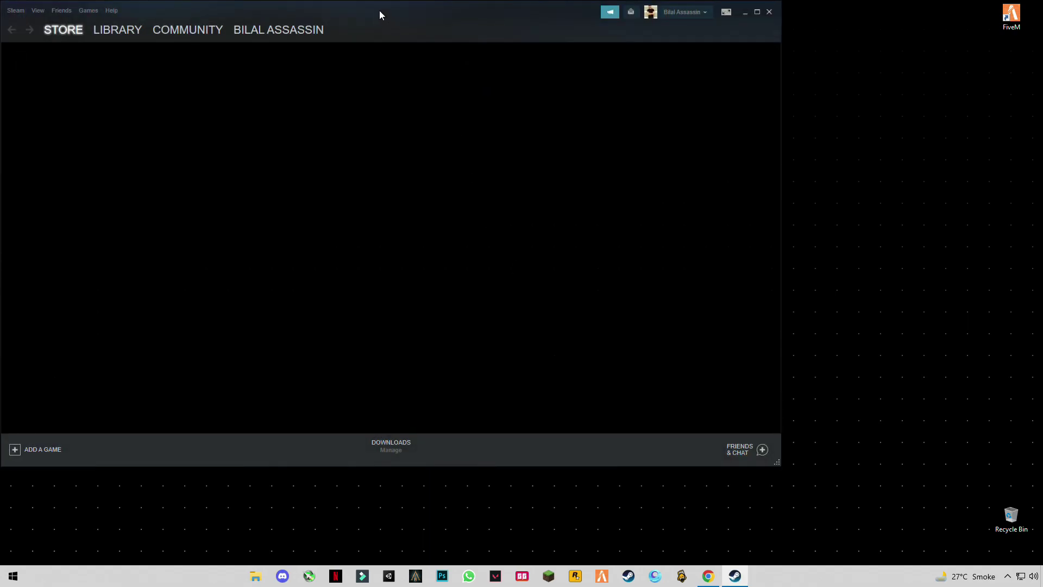
left_click_drag(380, 12, 495, 34)
left_click(443, 511)
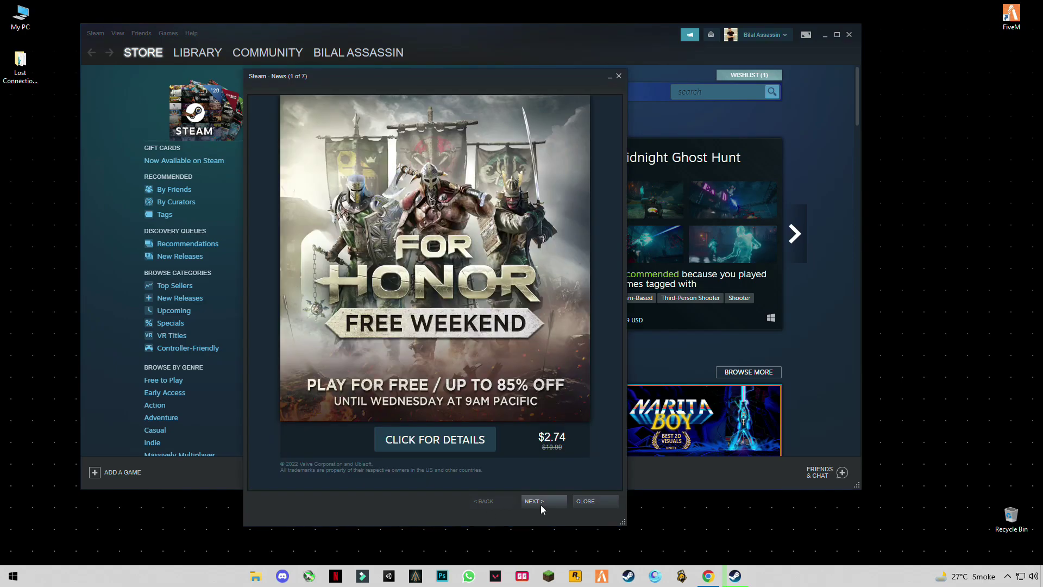
left_click(583, 500)
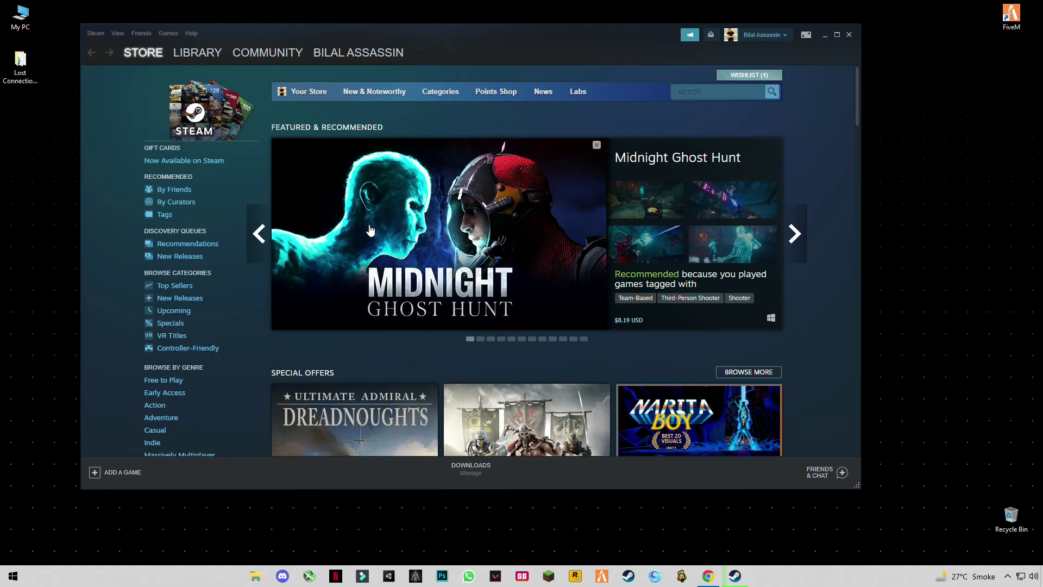